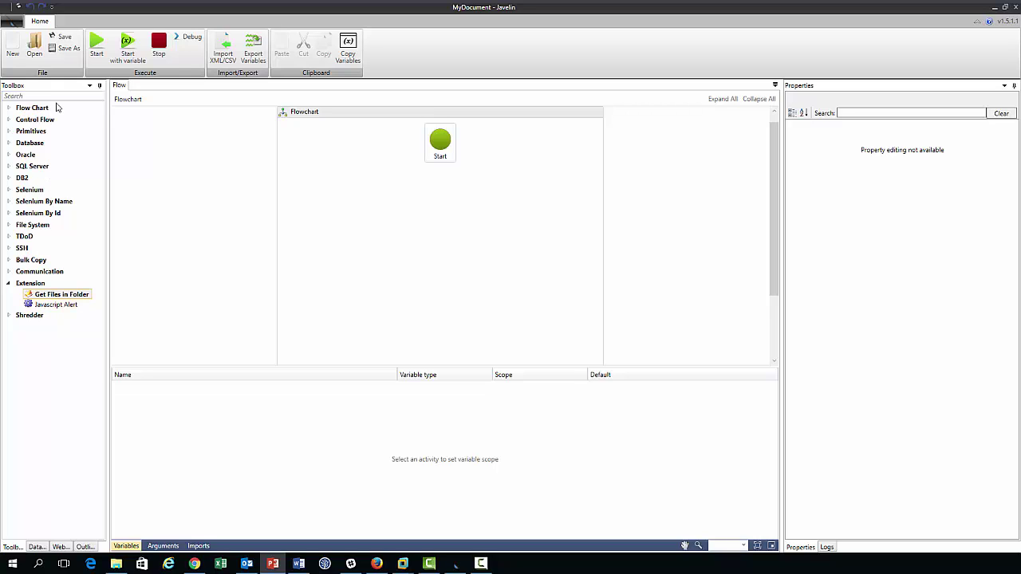
Add the Get Files in Folder activity to the flowchart and connect the Start node to it
click(10, 288)
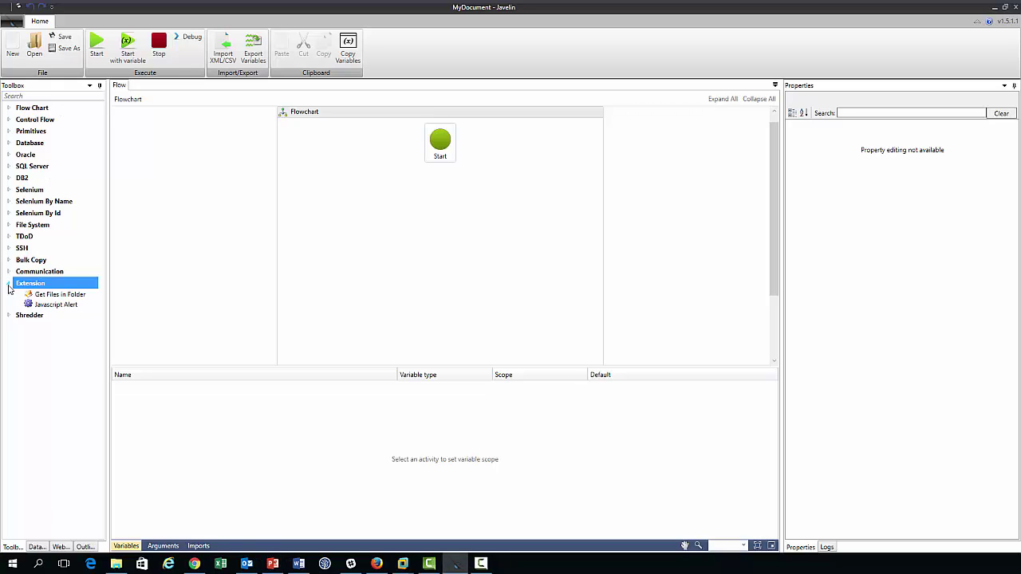
drag(45, 298, 439, 238)
drag(440, 146, 437, 209)
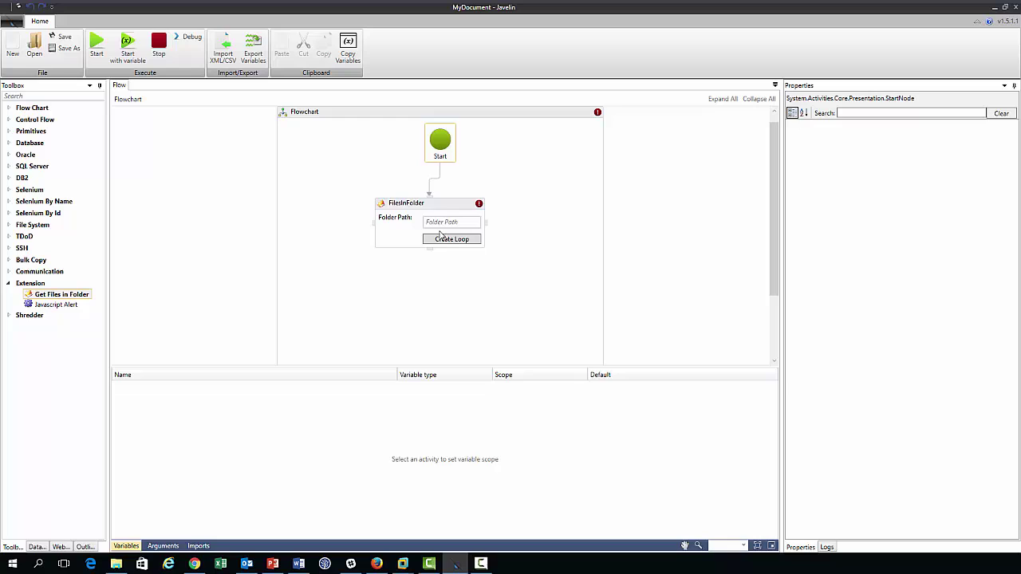
click(448, 209)
click(449, 231)
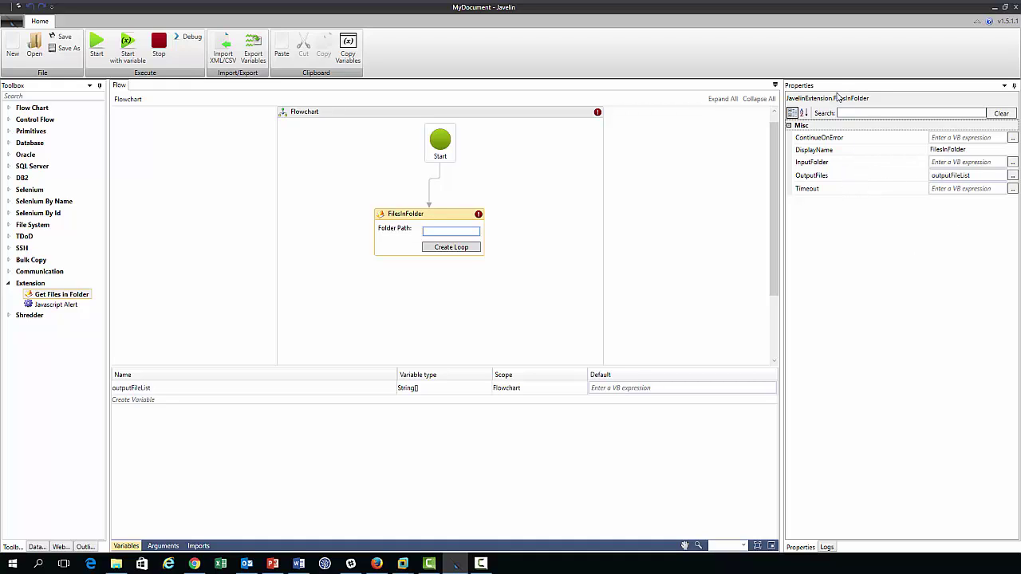
click(947, 164)
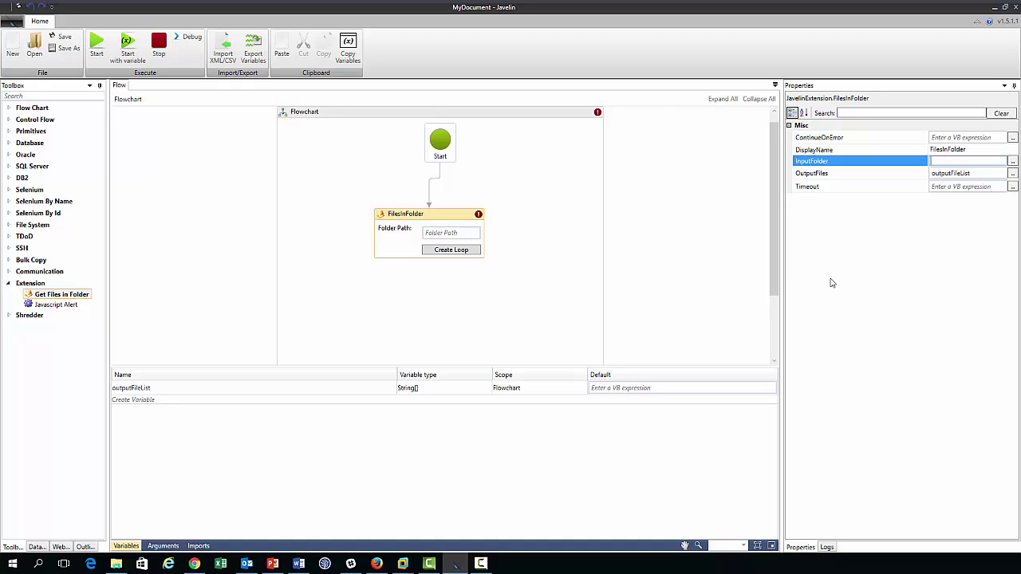
click(450, 233)
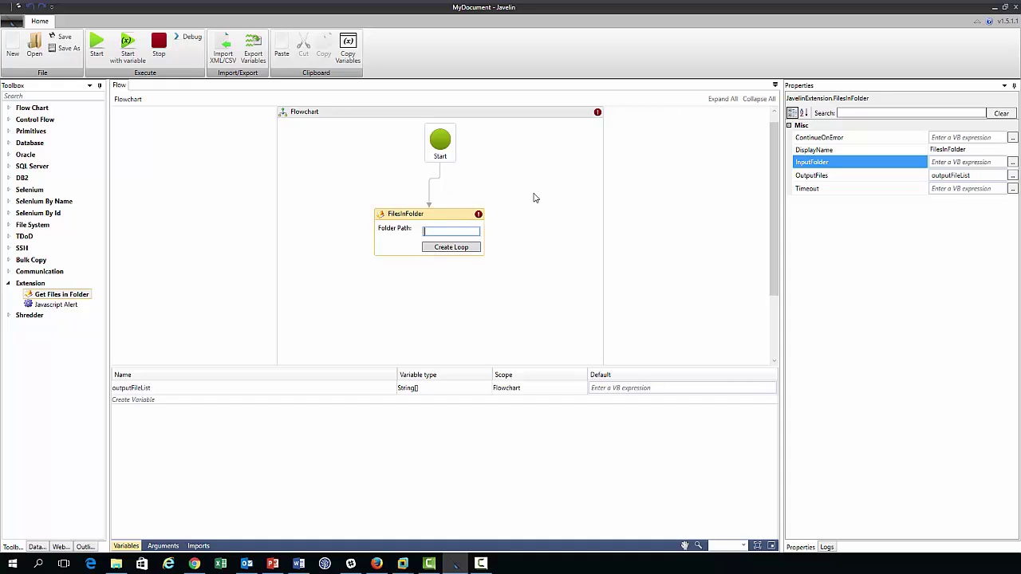
text("C)
click(130, 540)
click(130, 539)
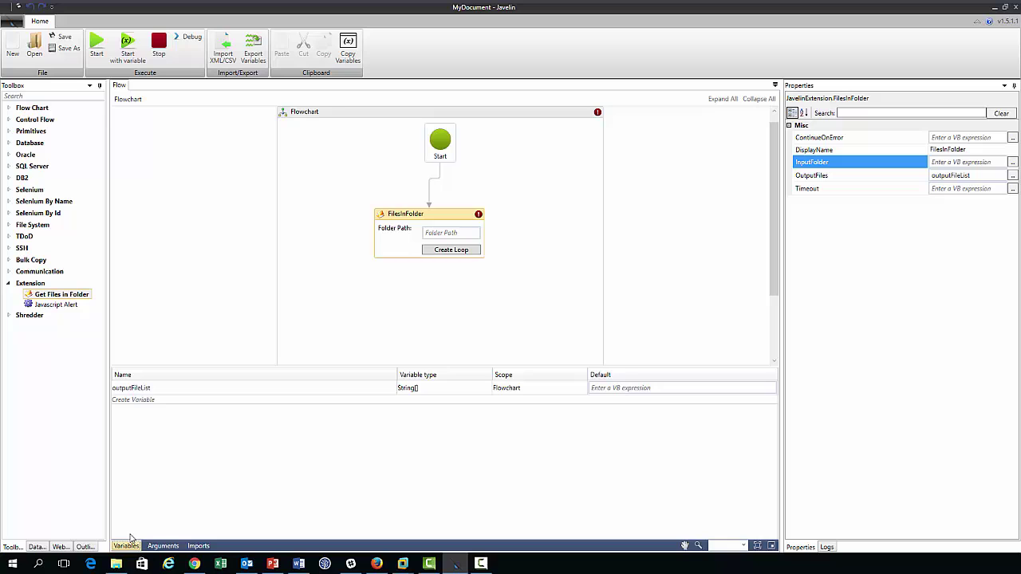
click(126, 546)
click(126, 546)
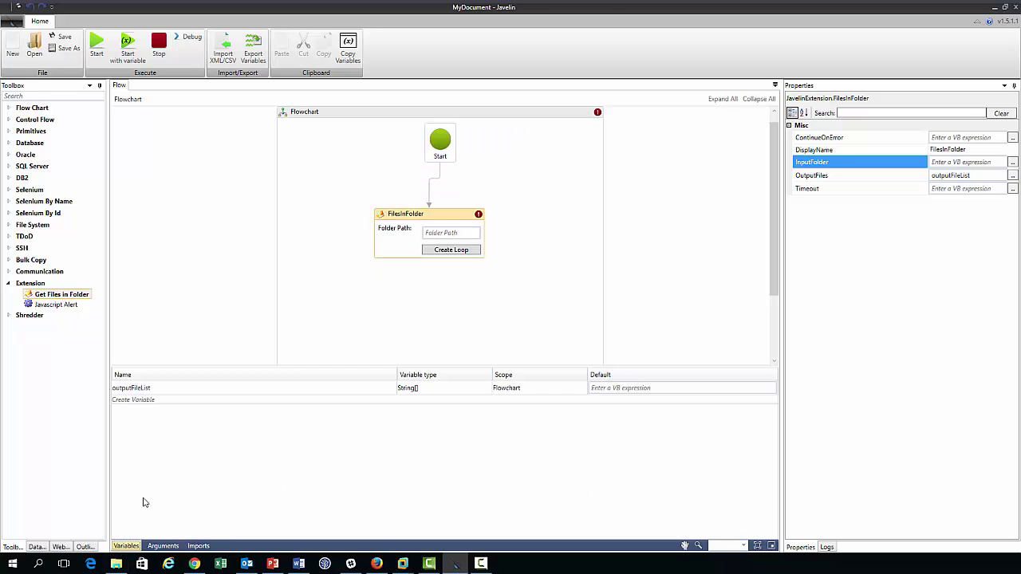
Create a String variable named FilePath whose default is the quoted path of the personal Documents folder
click(154, 400)
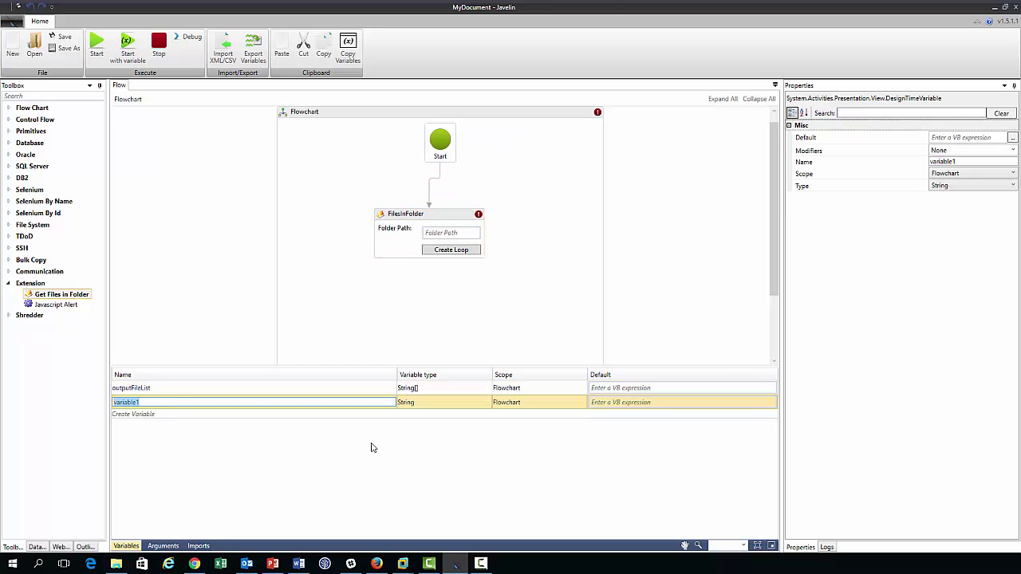
text(FilePath)
key(Return)
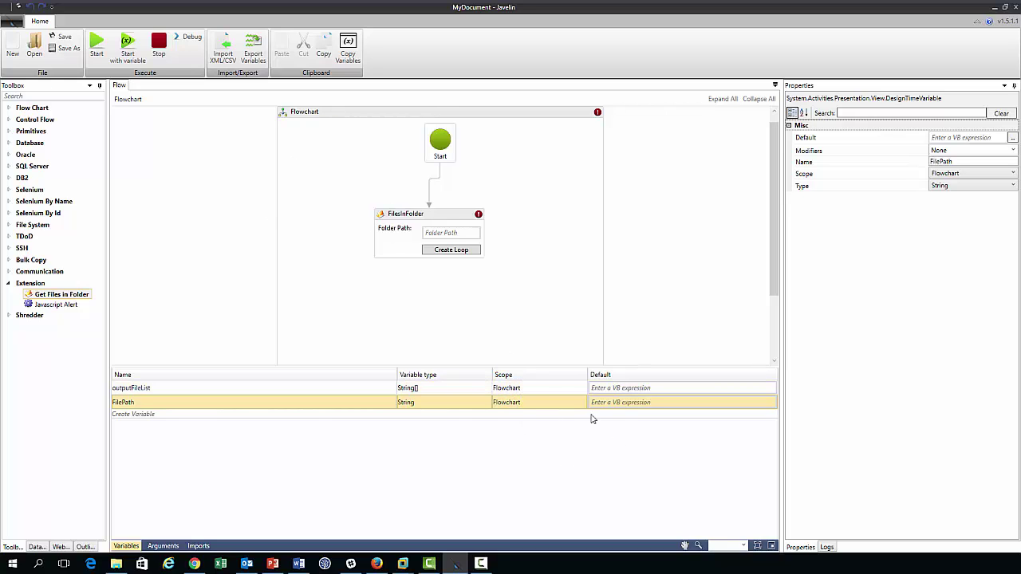
click(619, 403)
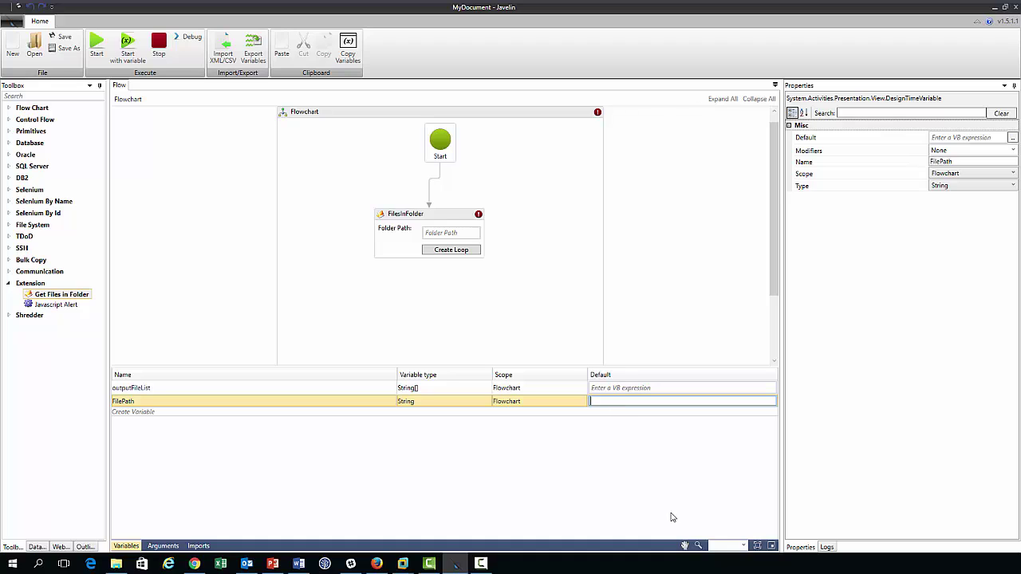
text(")
click(298, 564)
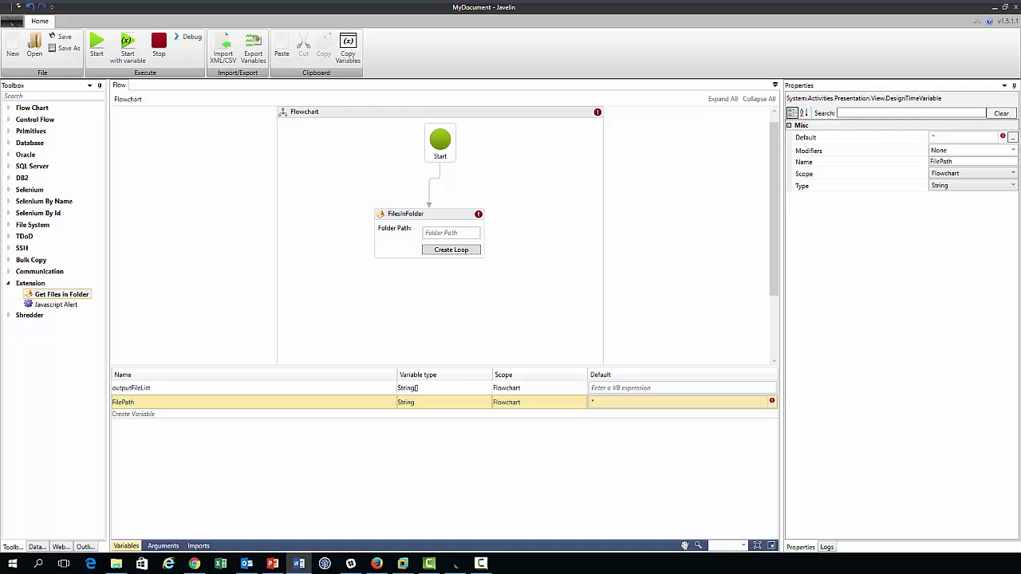
click(598, 403)
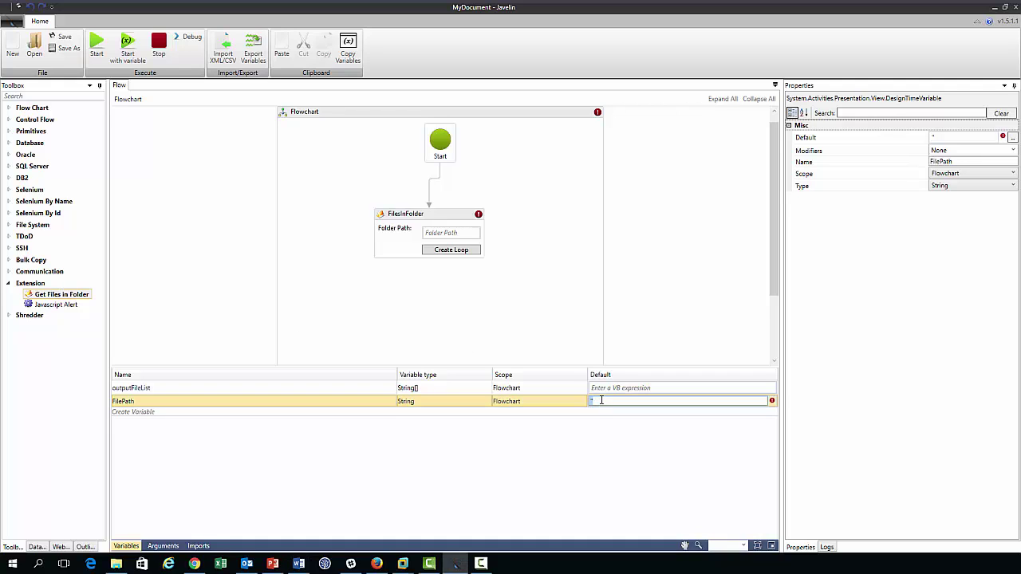
key(ctrl+v)
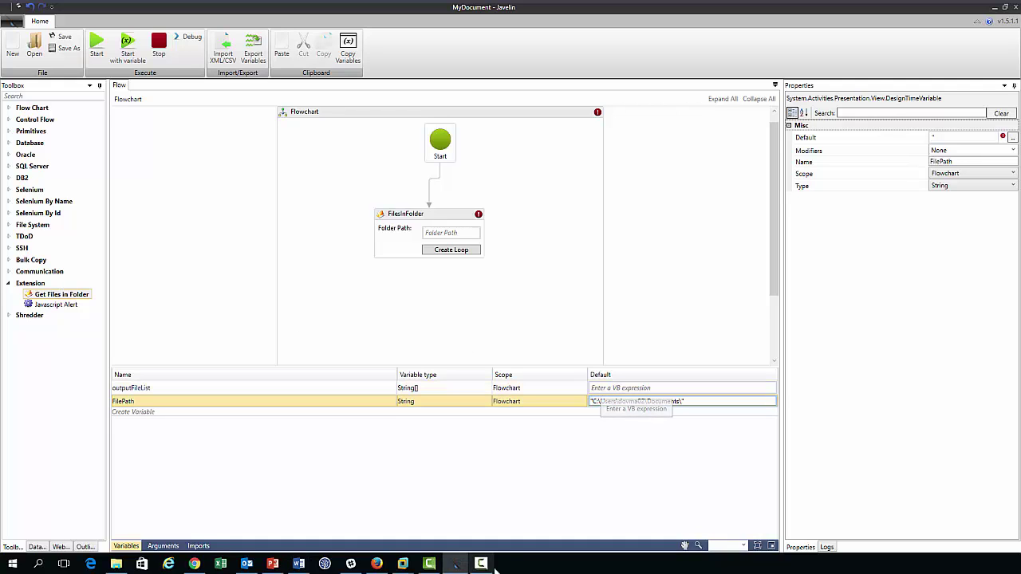
click(554, 406)
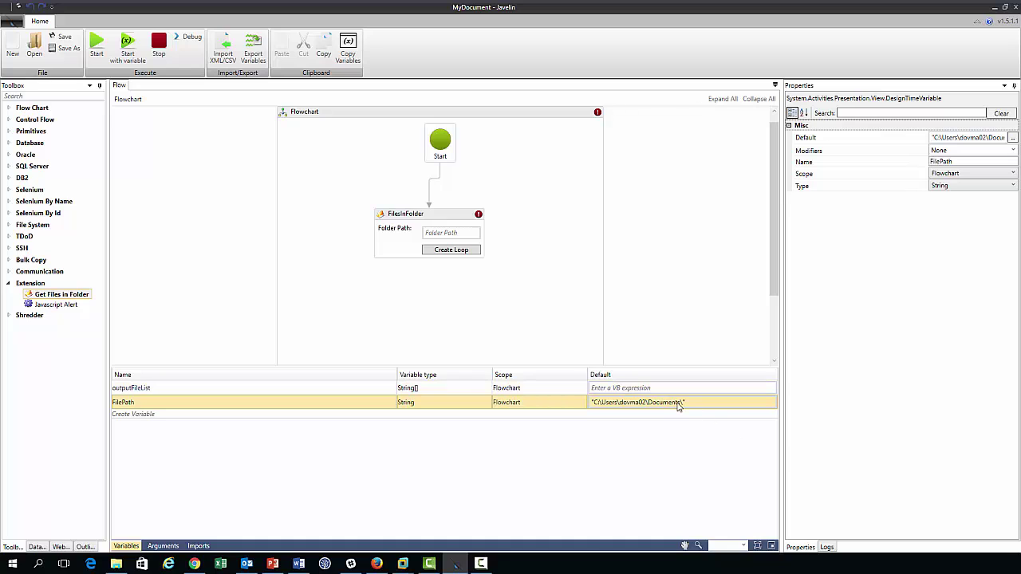
Set the Folder Path of the FilesInFolder activity to the FilePath variable
click(450, 231)
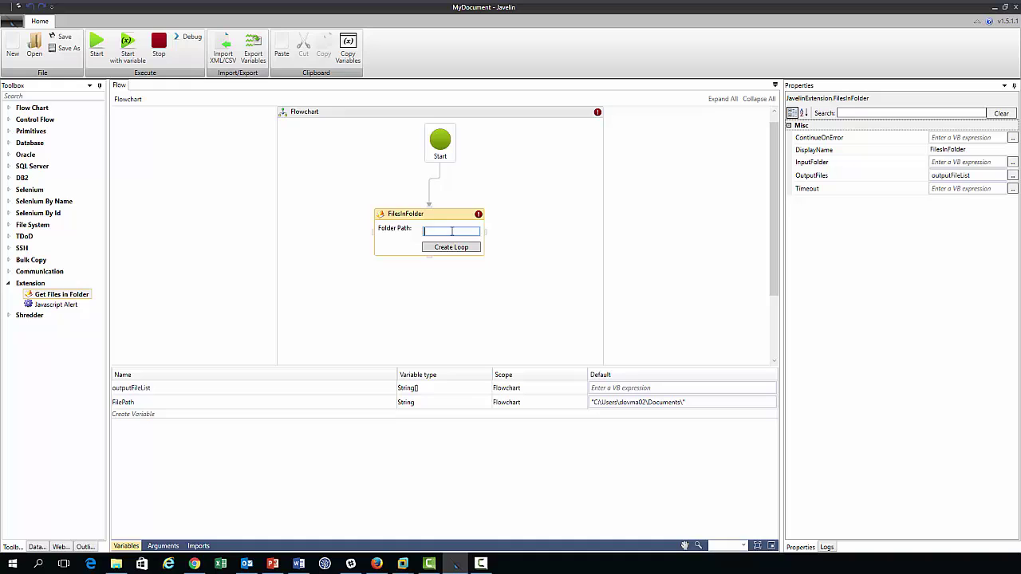
text(FilePath)
click(522, 253)
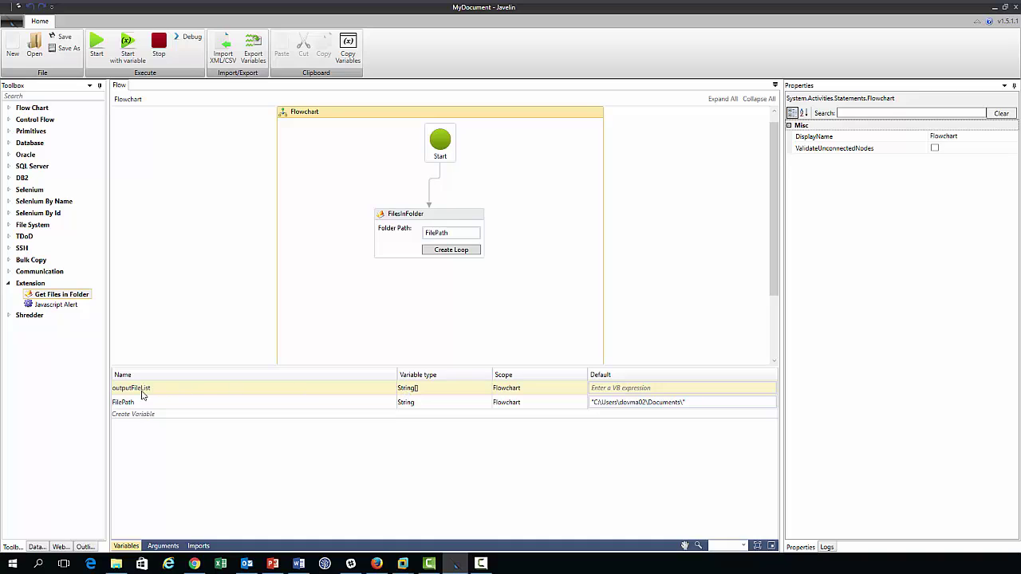
Generate the For Each File loop from the FilesInFolder activity, place it below and connect the activity to it
click(457, 211)
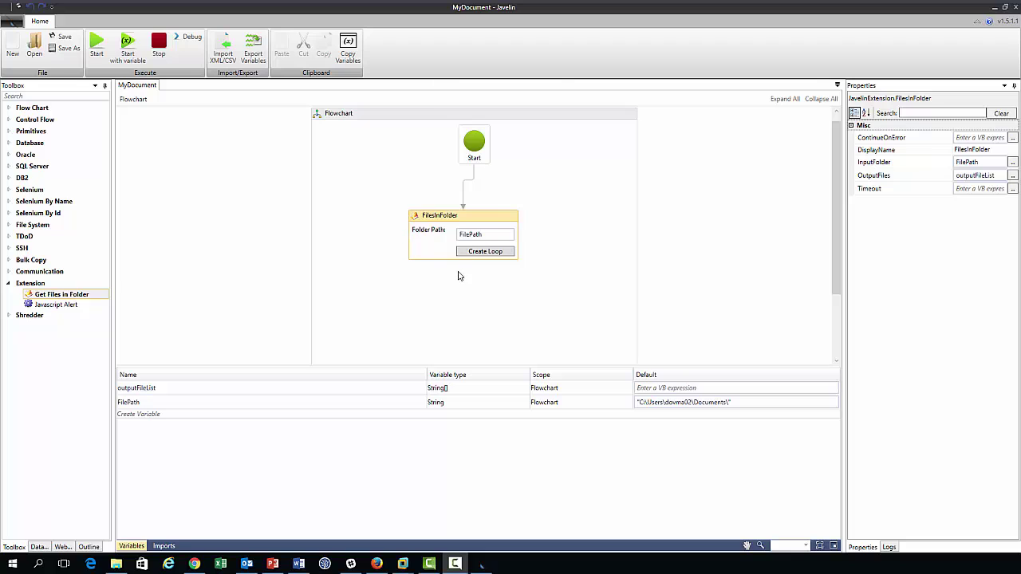
click(509, 254)
drag(429, 122, 492, 303)
click(453, 185)
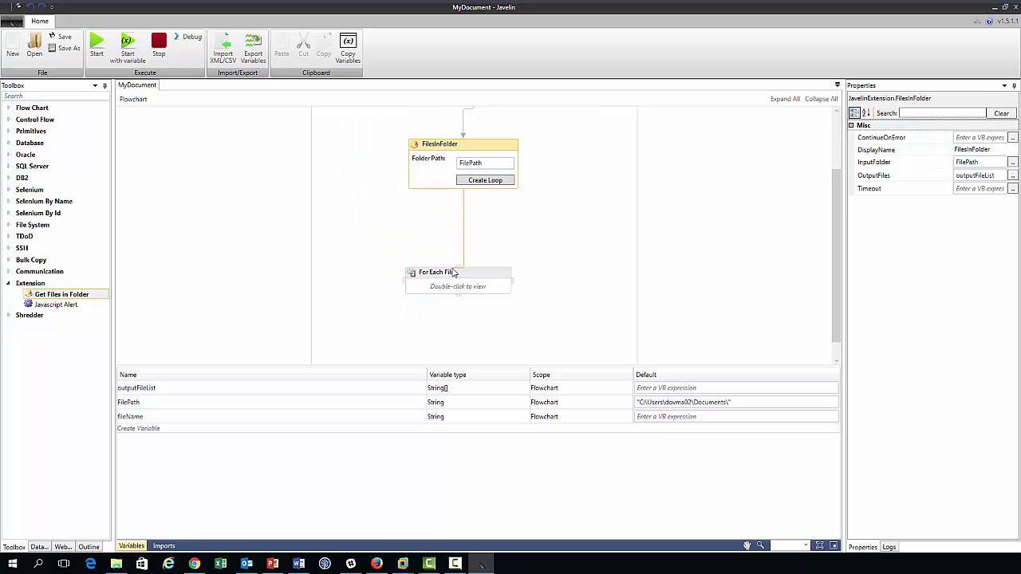
drag(463, 190, 459, 272)
Add a File Operation activity to the Sequence inside the For Each File loop and set its action to Append
double_click(489, 288)
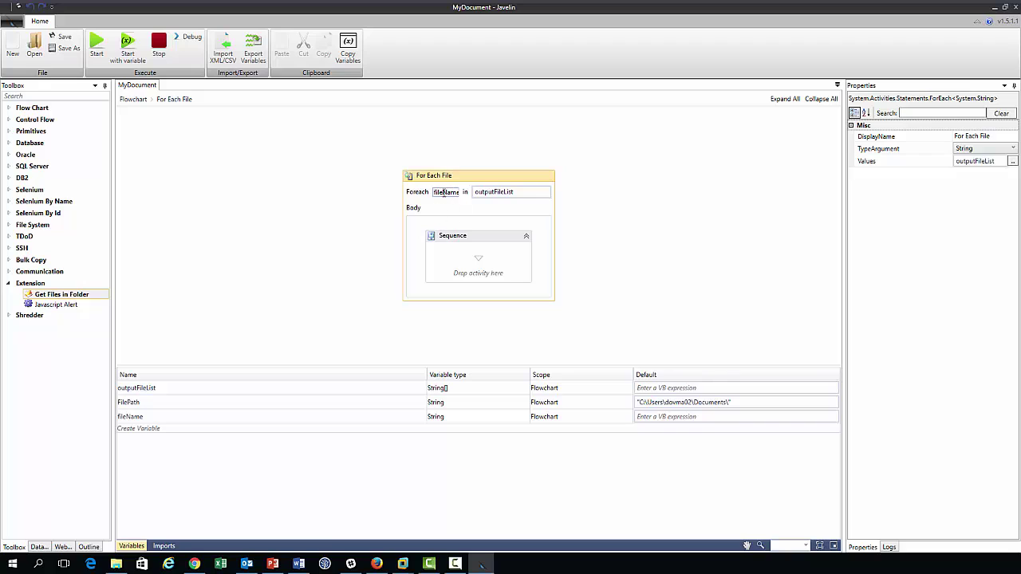
click(156, 420)
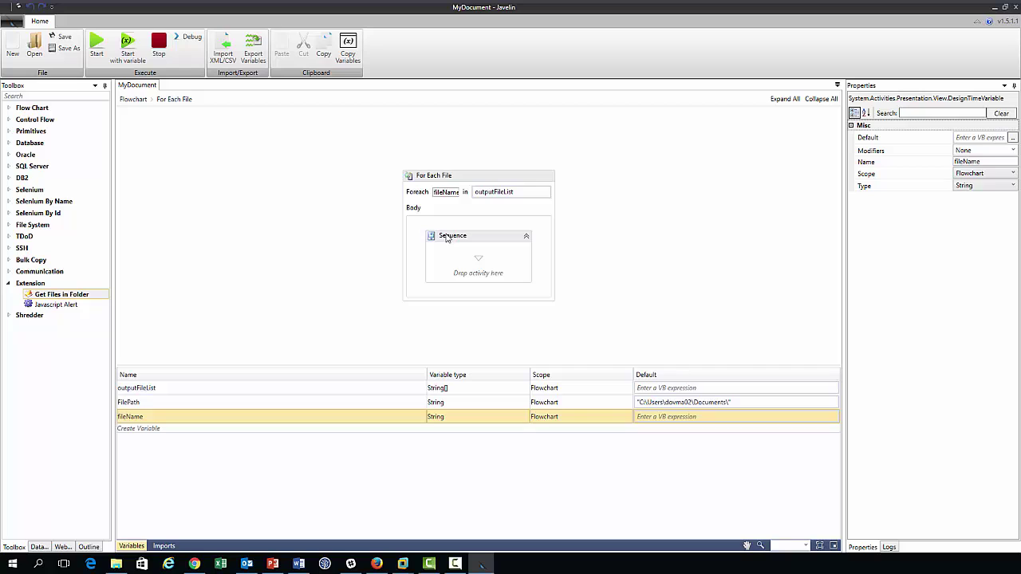
click(477, 254)
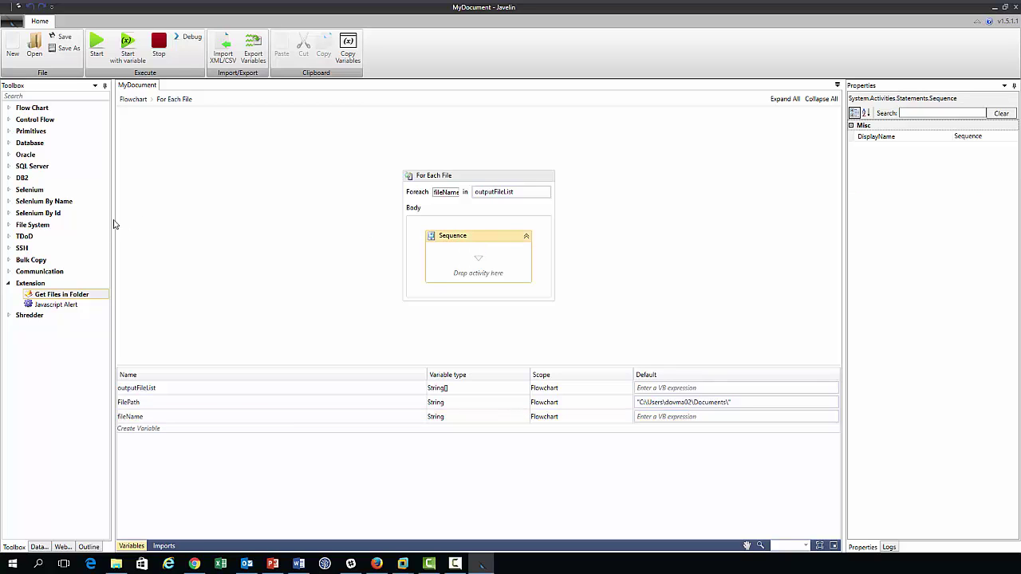
click(9, 225)
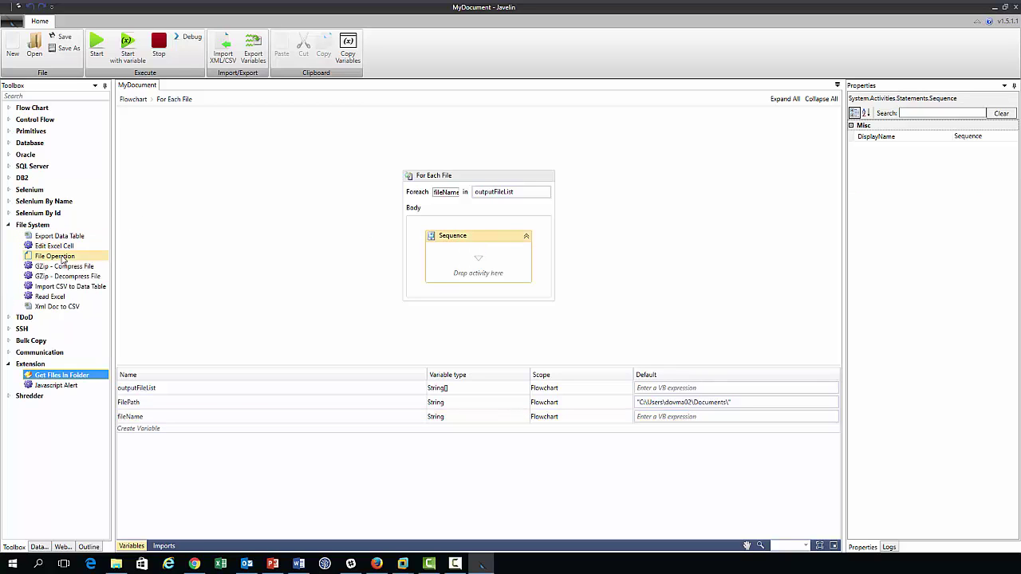
drag(59, 257, 469, 257)
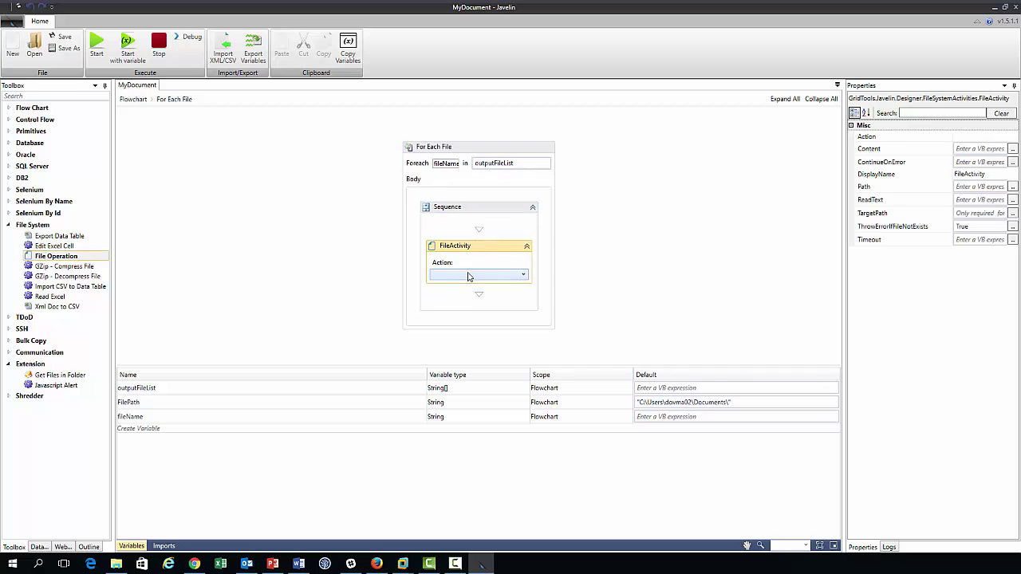
click(477, 276)
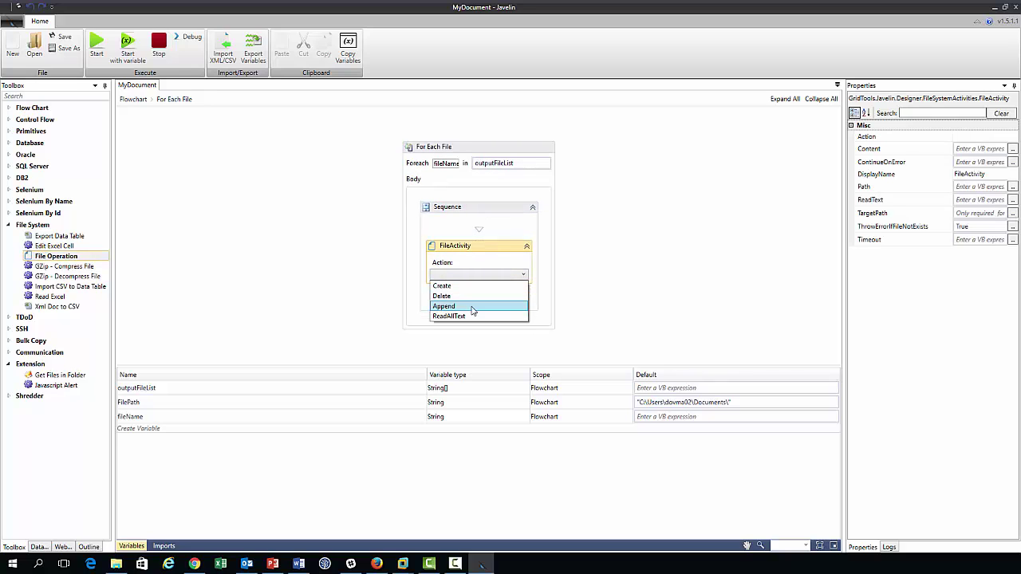
click(474, 307)
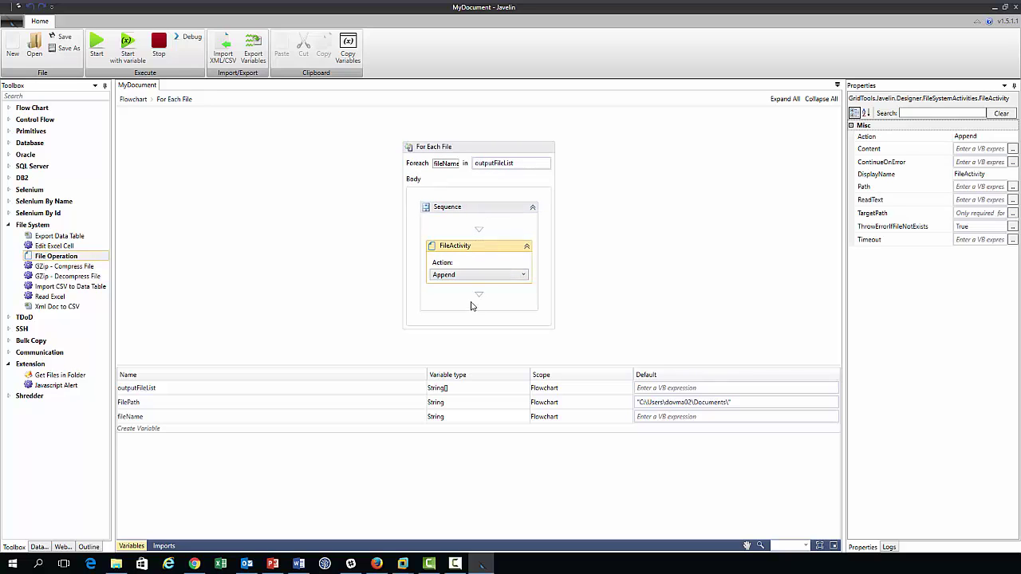
Open the loop's Sequence and create a String variable named OutFilePath in its scope
double_click(489, 213)
click(476, 226)
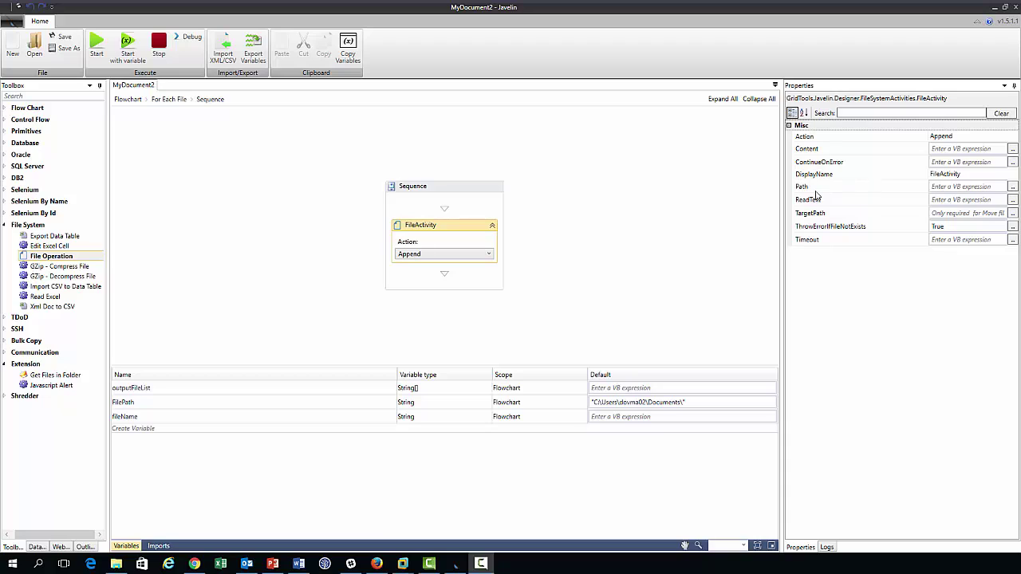
click(949, 188)
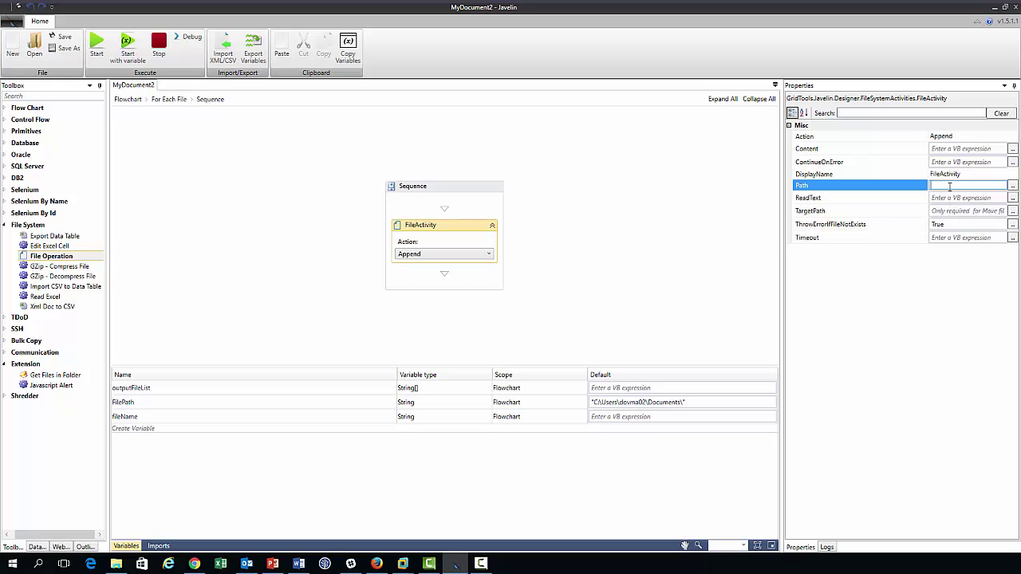
click(162, 429)
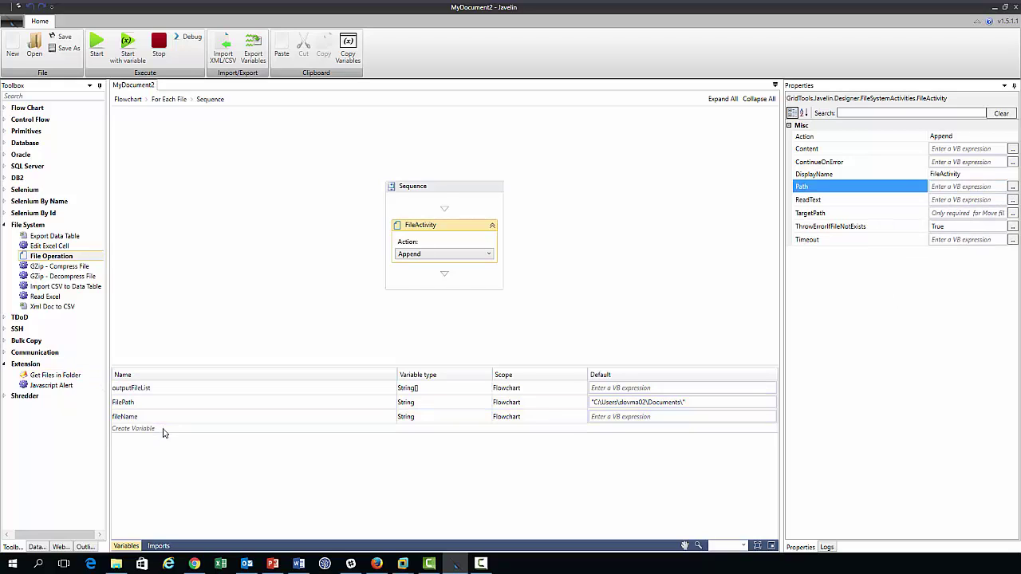
text(Ou)
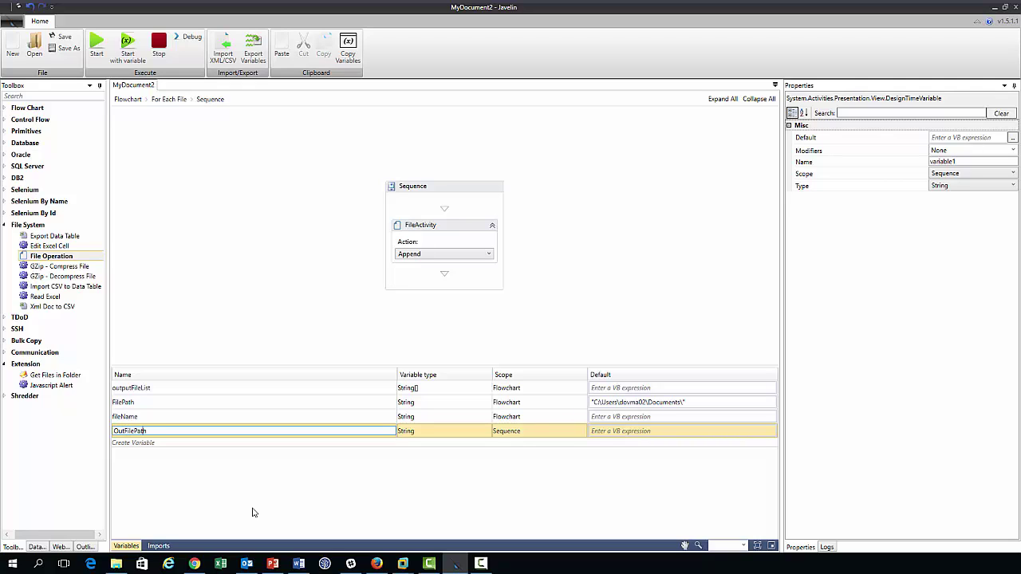
text(tFilePath)
key(Return)
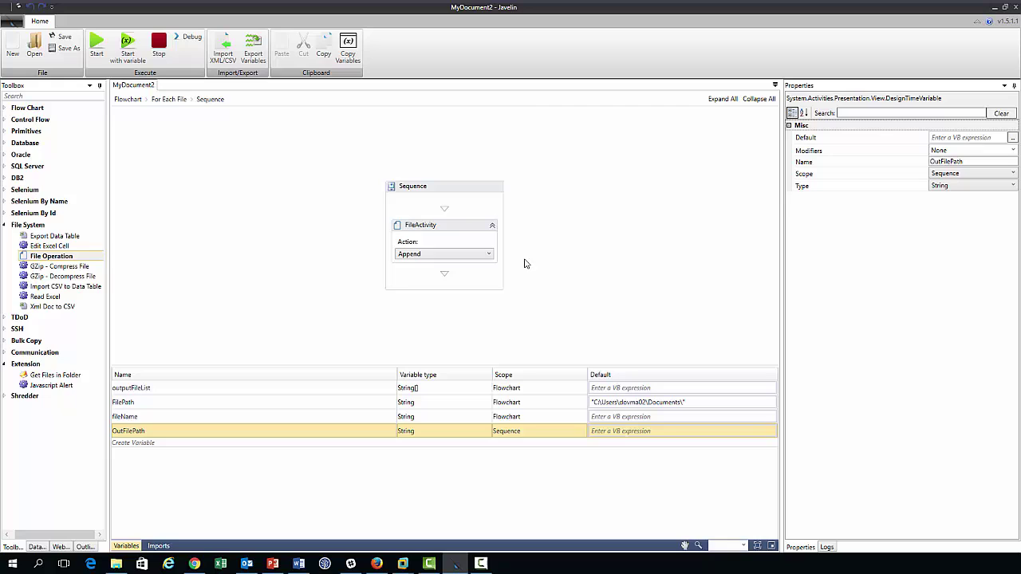
Set the default of OutFilePath to the quoted path of filelist.txt in the personal Documents folder, then select the FileActivity
click(435, 235)
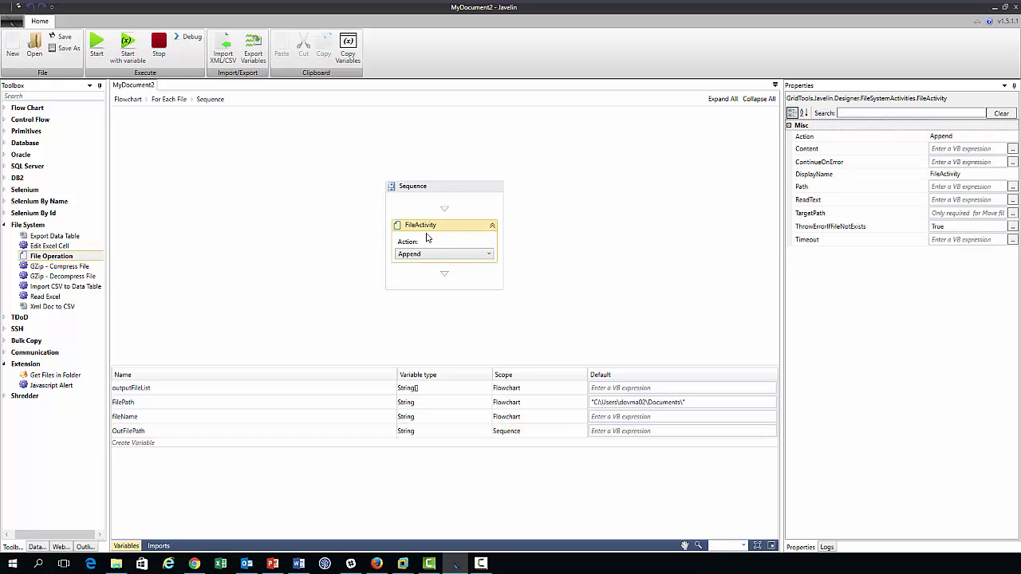
click(630, 432)
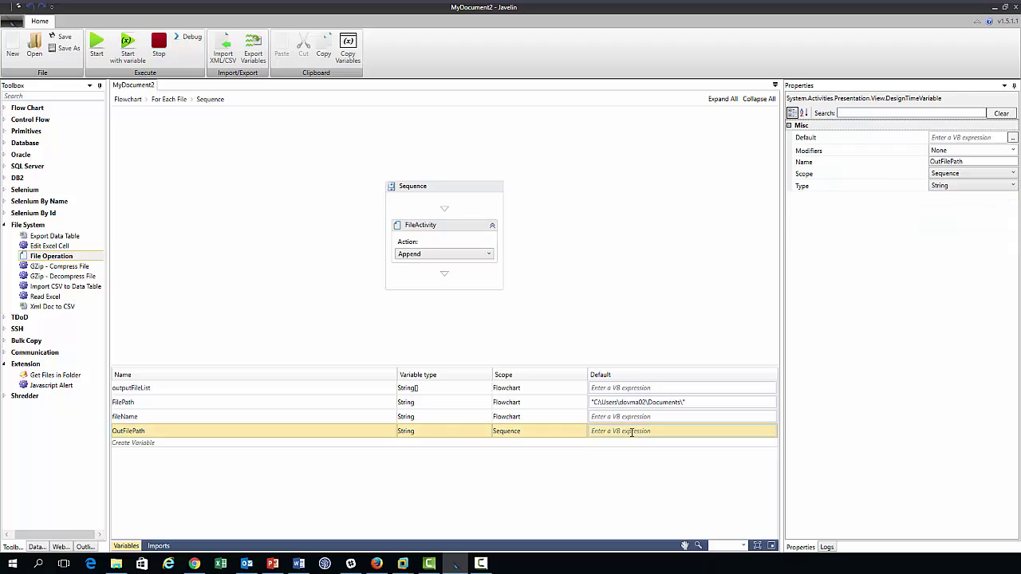
click(631, 432)
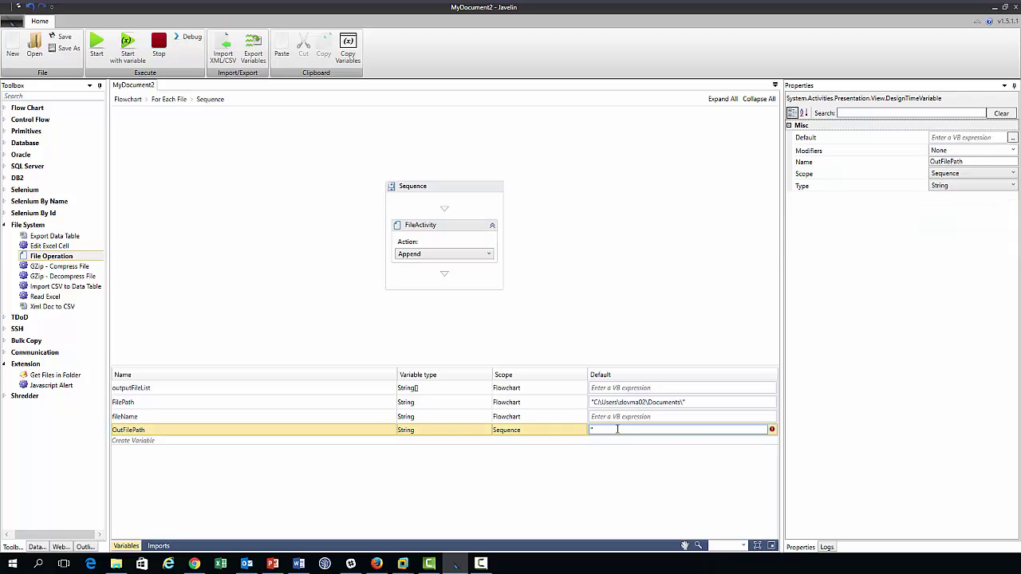
text(")
text(C:\Users\dovma02\Documents\filelist.txt)
text(")
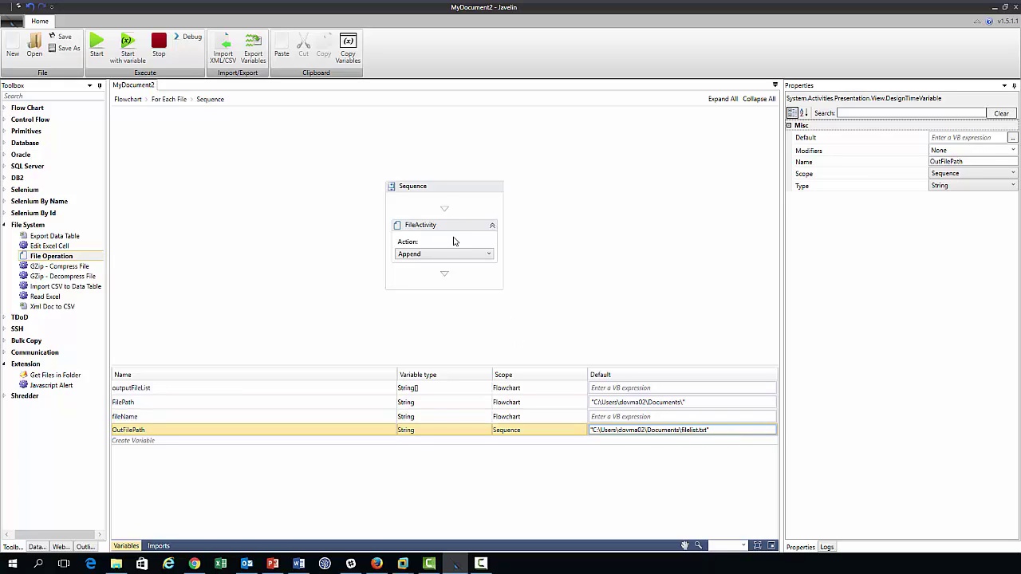
click(452, 241)
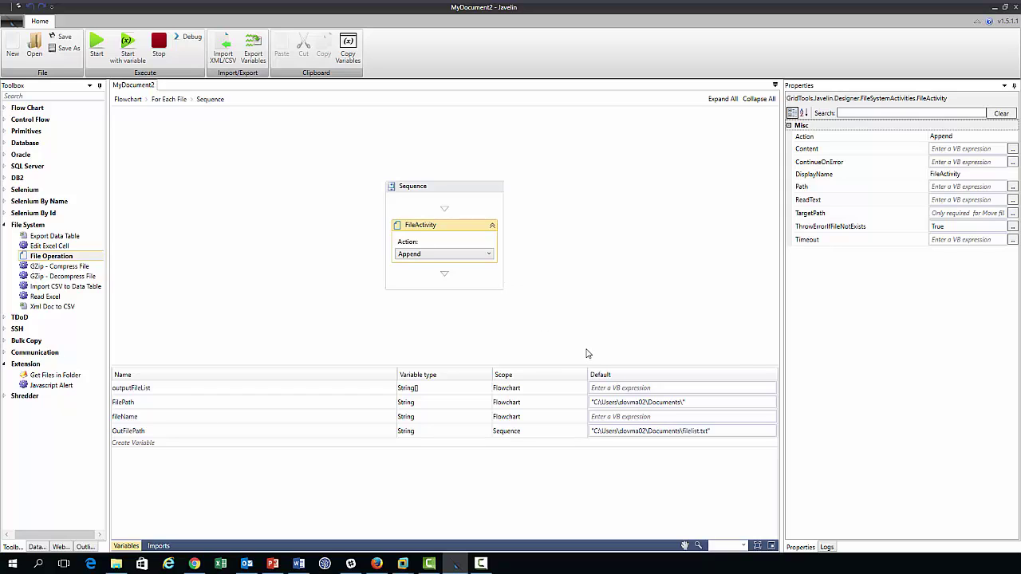
Set the FileActivity's Path to OutFilePath and its Content to the fileName variable
click(952, 186)
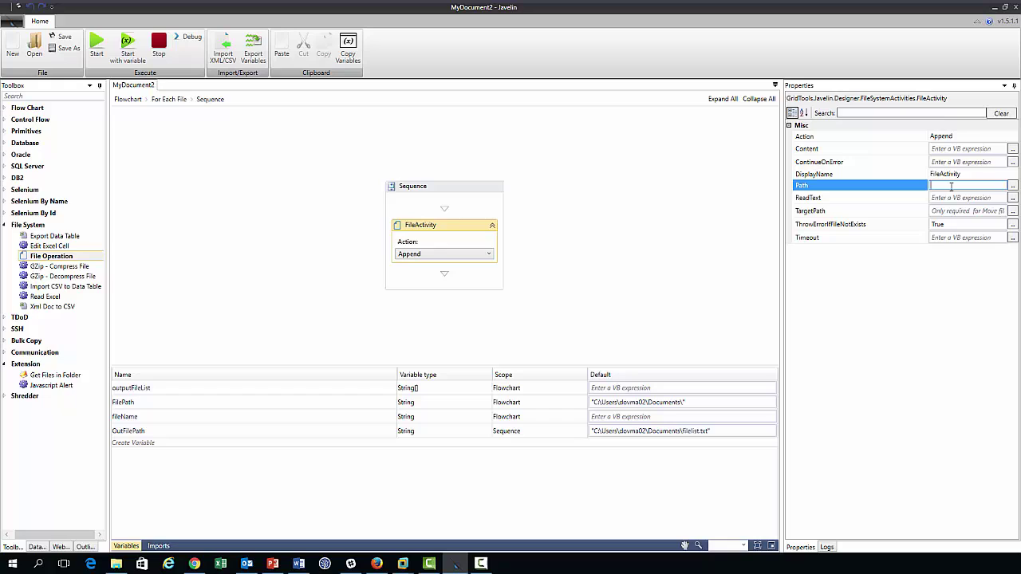
text(OutFilePath)
click(957, 307)
click(955, 149)
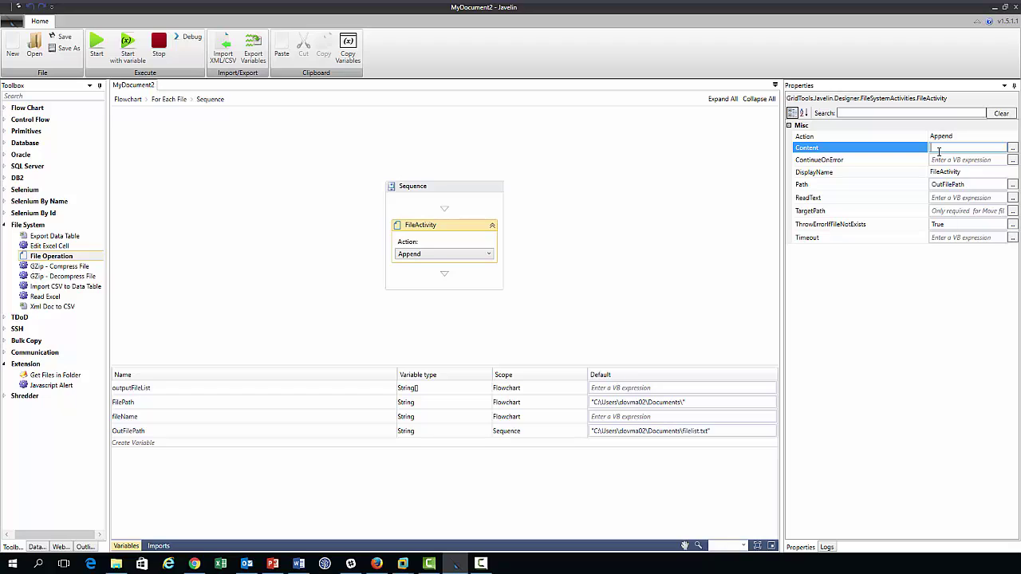
text(Fi)
key(BackSpace)
text(Name)
key(Return)
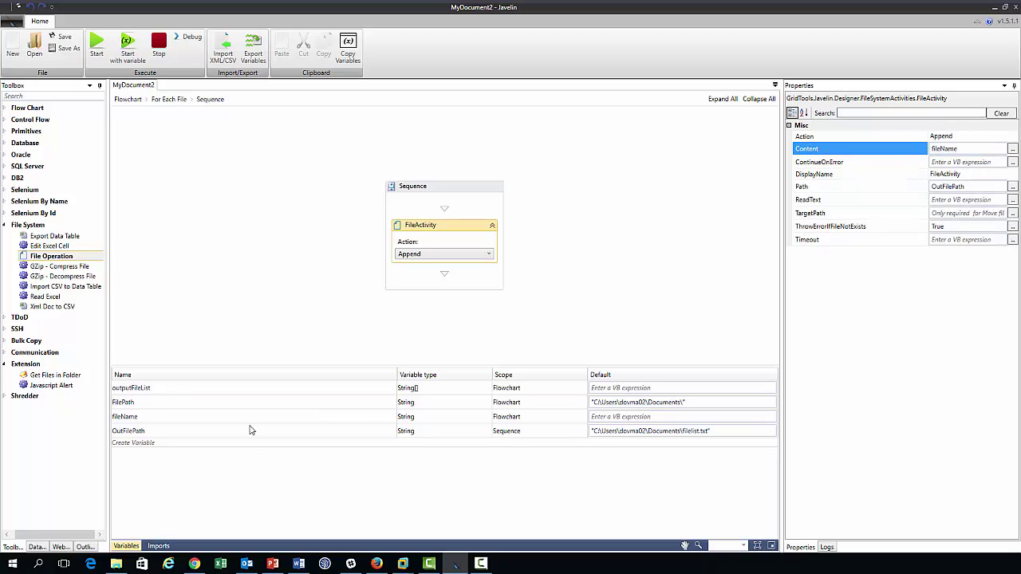
Extend the FileActivity's Content expression to fileName + System.Environment.Newline so each name goes on its own line
click(134, 402)
click(138, 418)
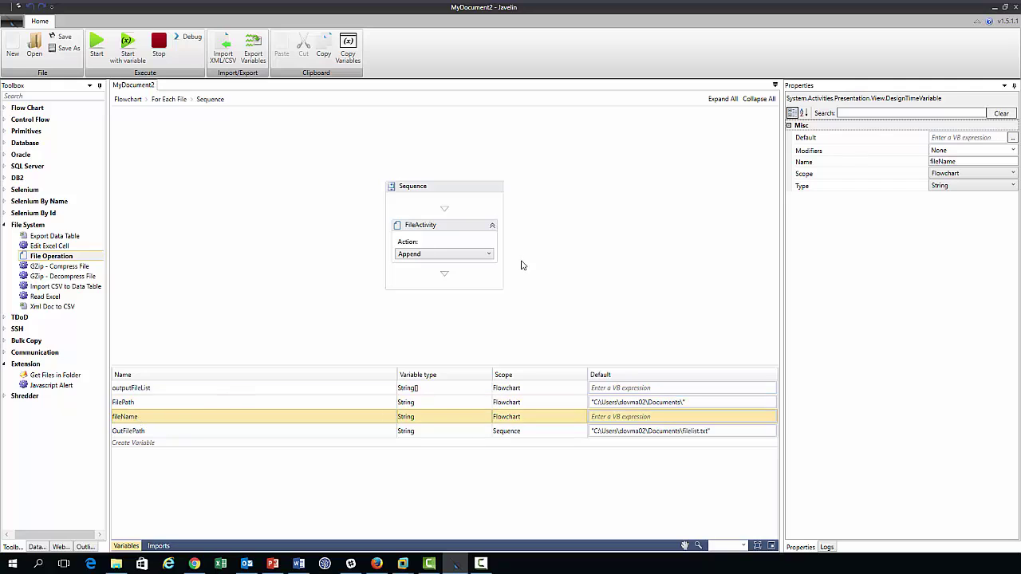
click(461, 229)
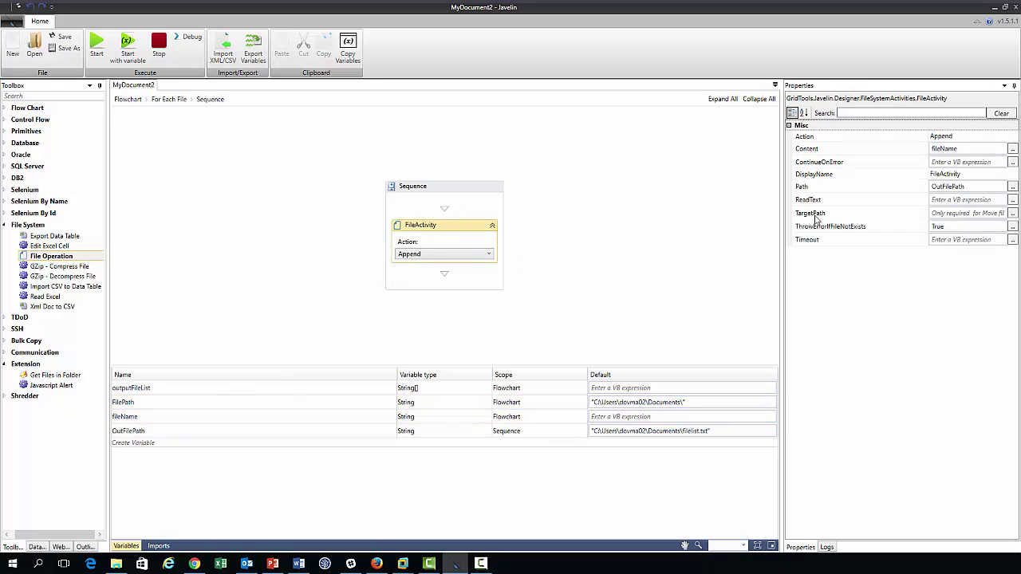
click(964, 149)
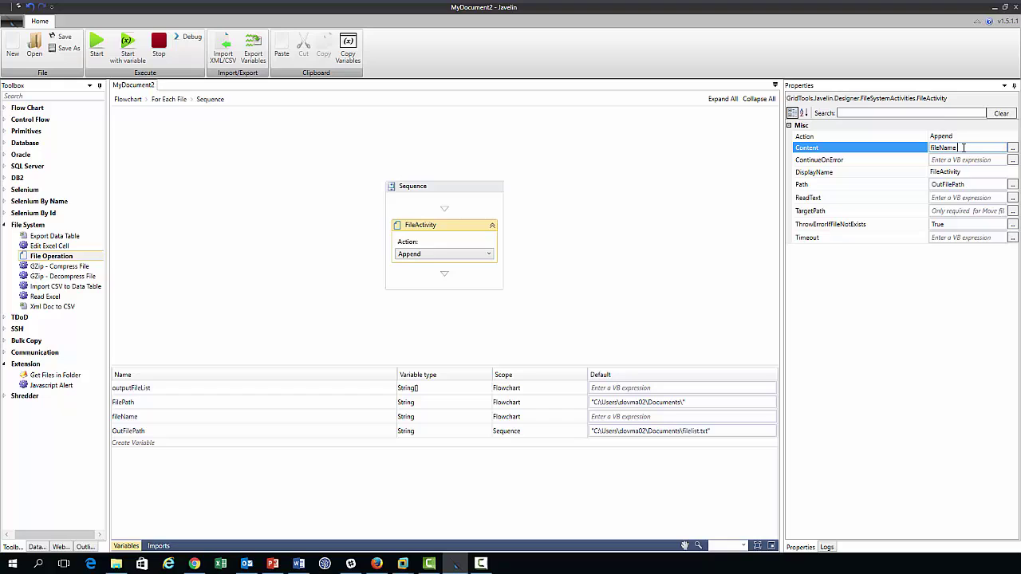
text(+ Sys)
text(tem.Environ)
text(ment)
text(.Newline)
key(Return)
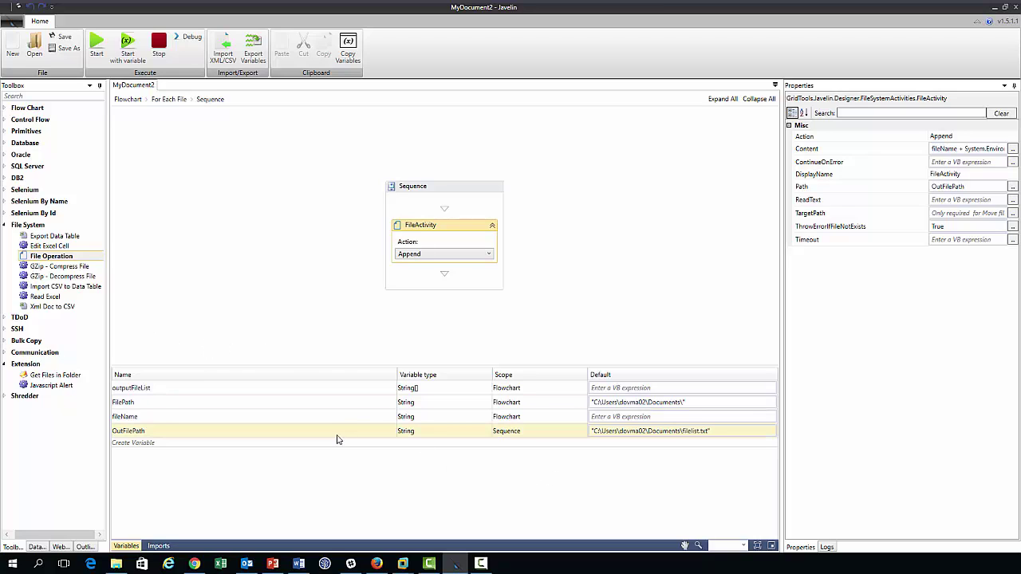
Return to the top-level Flowchart and run the flow, saving the changes before the run
click(126, 102)
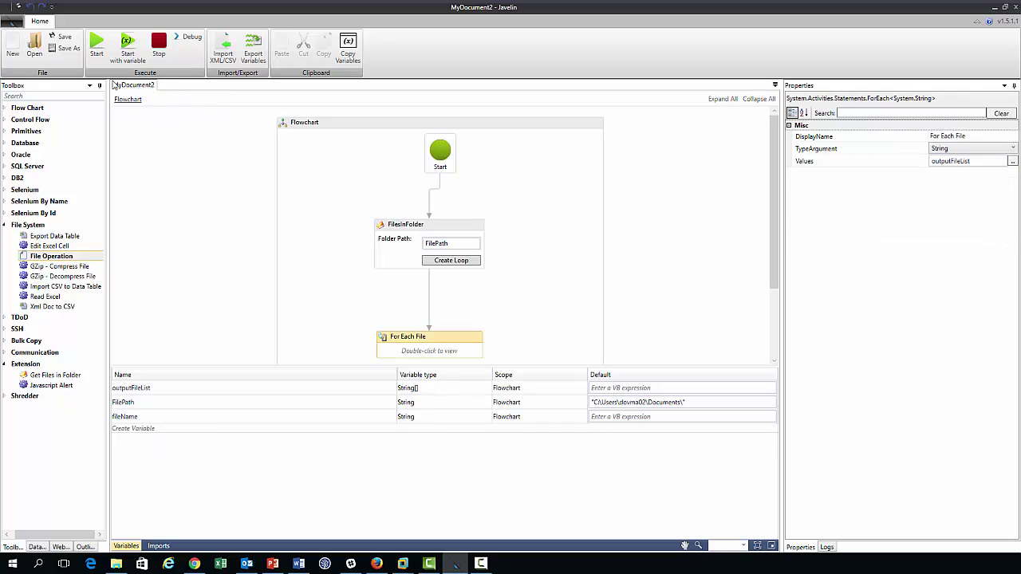
click(96, 45)
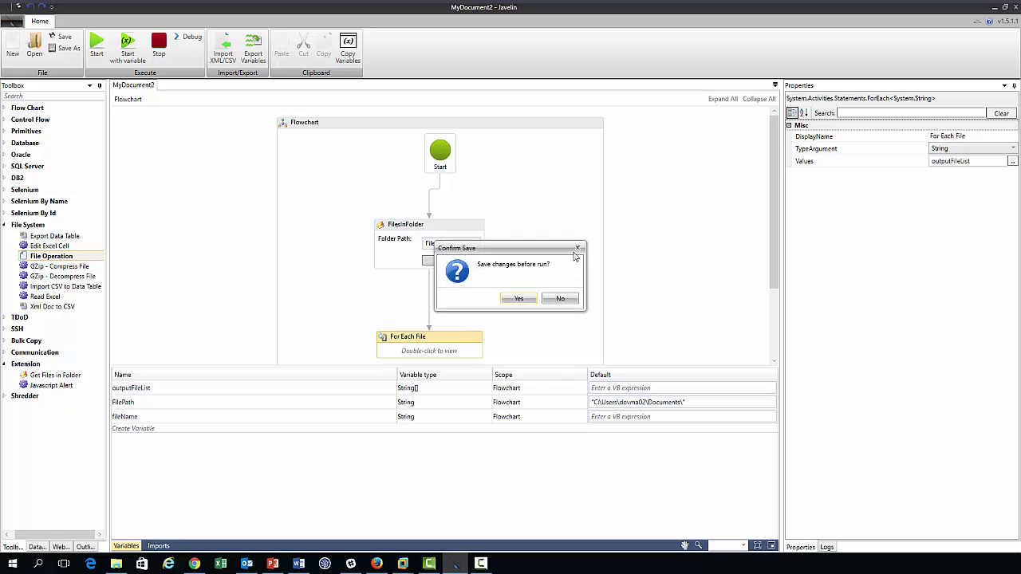
click(519, 299)
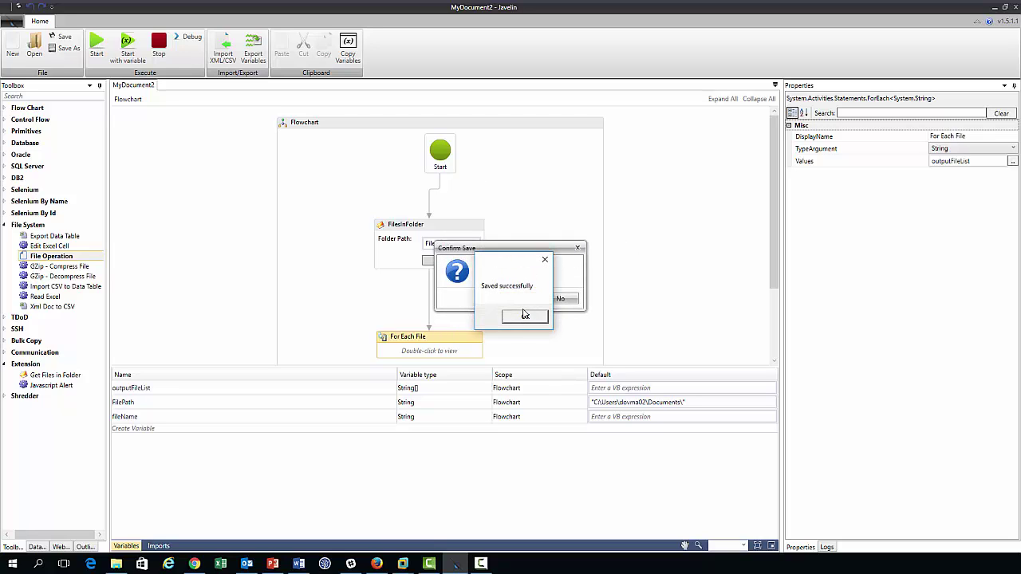
click(525, 316)
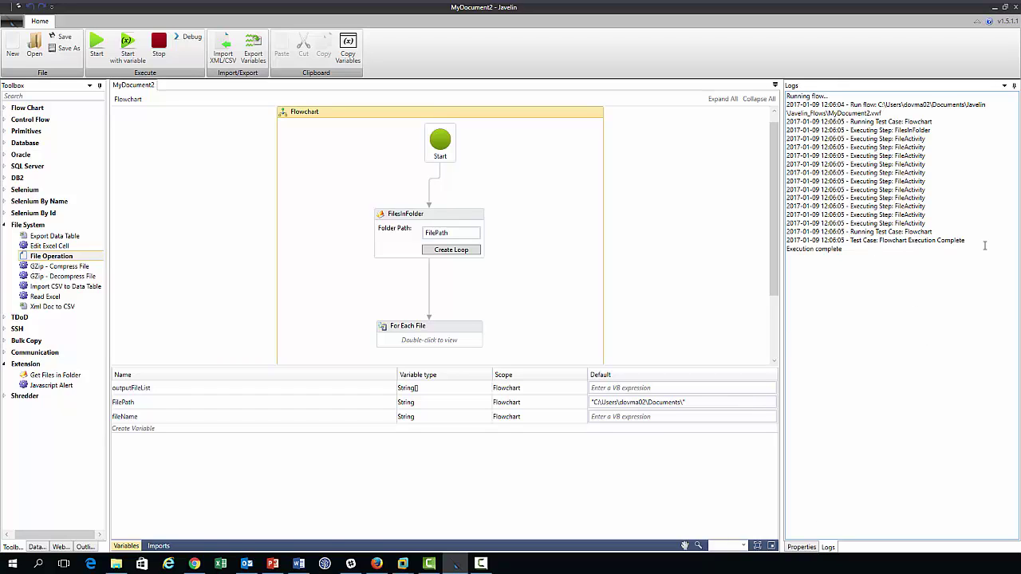
Switch to File Explorer, open filelist.txt from the Documents folder to check the written file names, and close it
click(117, 564)
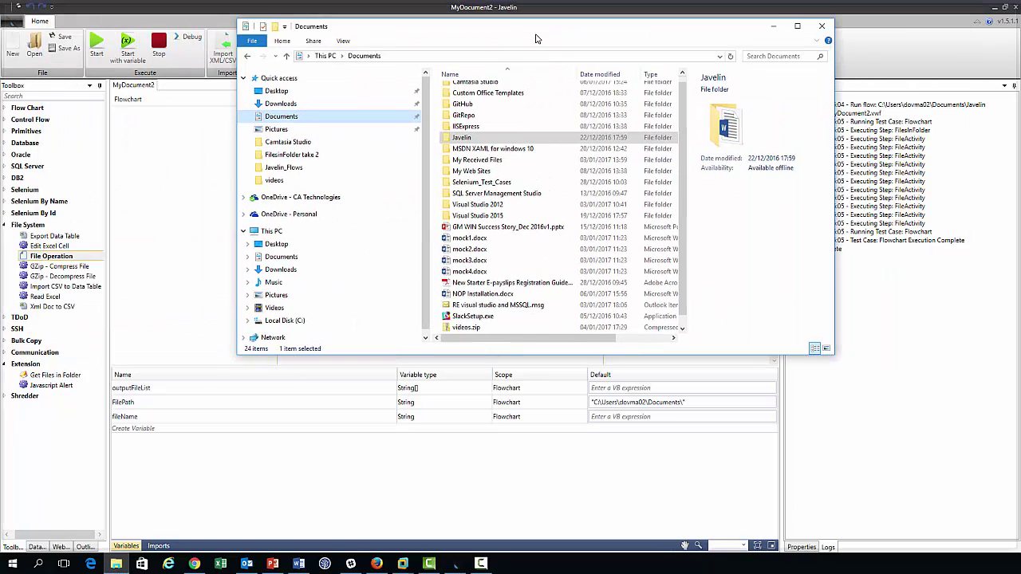
double_click(535, 24)
double_click(250, 325)
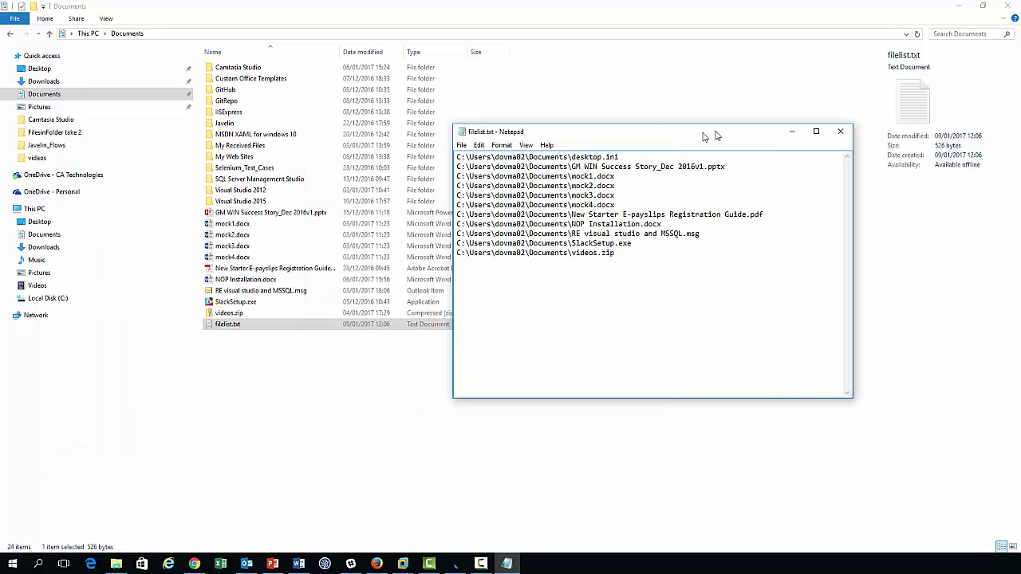
double_click(710, 132)
double_click(463, 13)
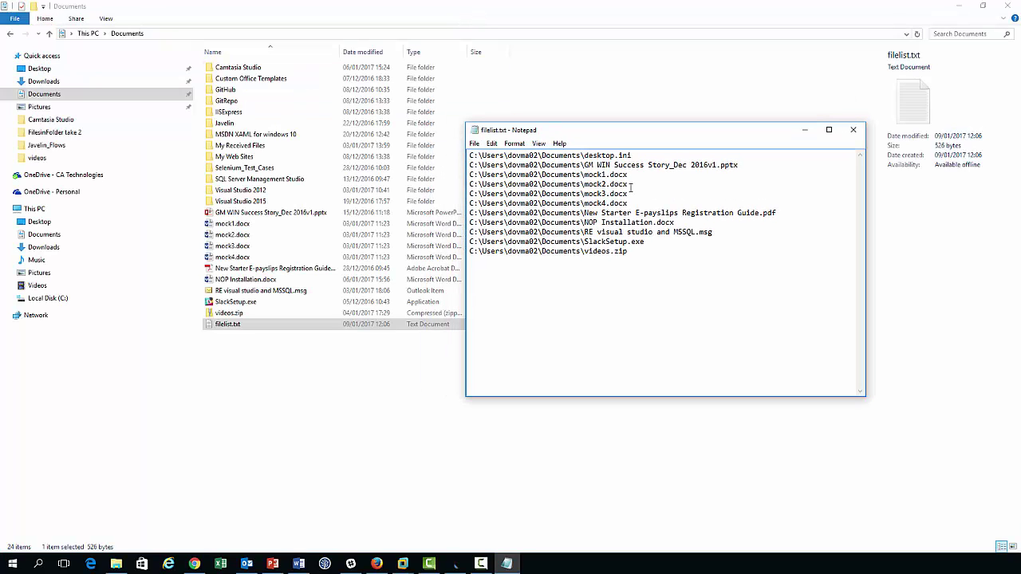
click(853, 130)
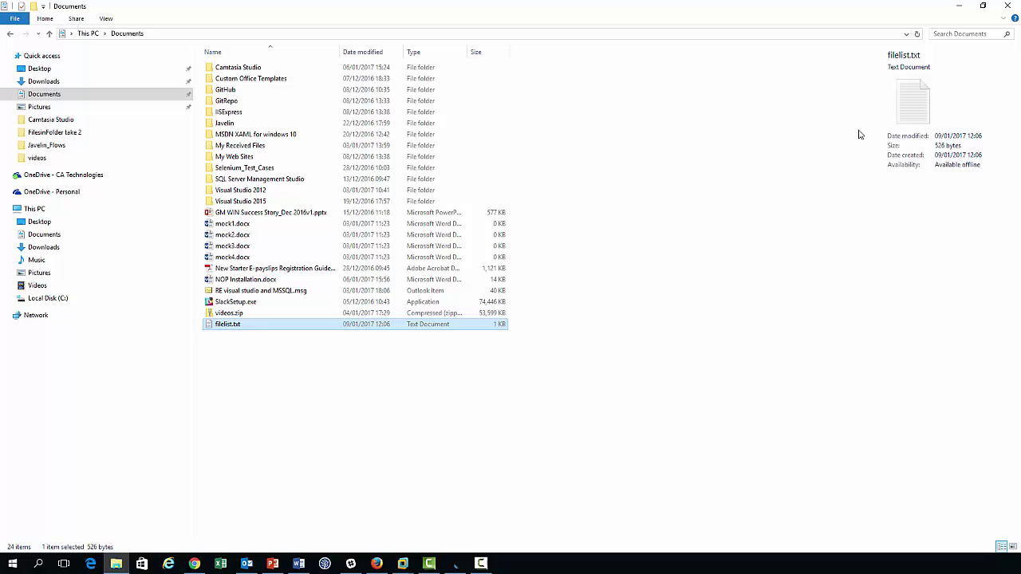